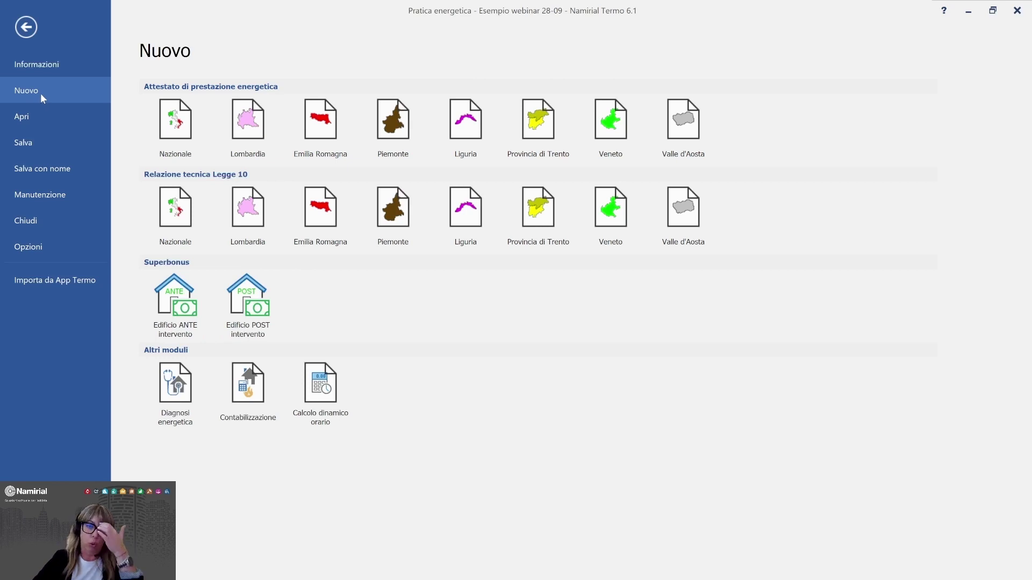
# - Return to the project, expand the entire project tree and open the layer data of the Parete Esterna-f wall
pyautogui.click(26, 28)
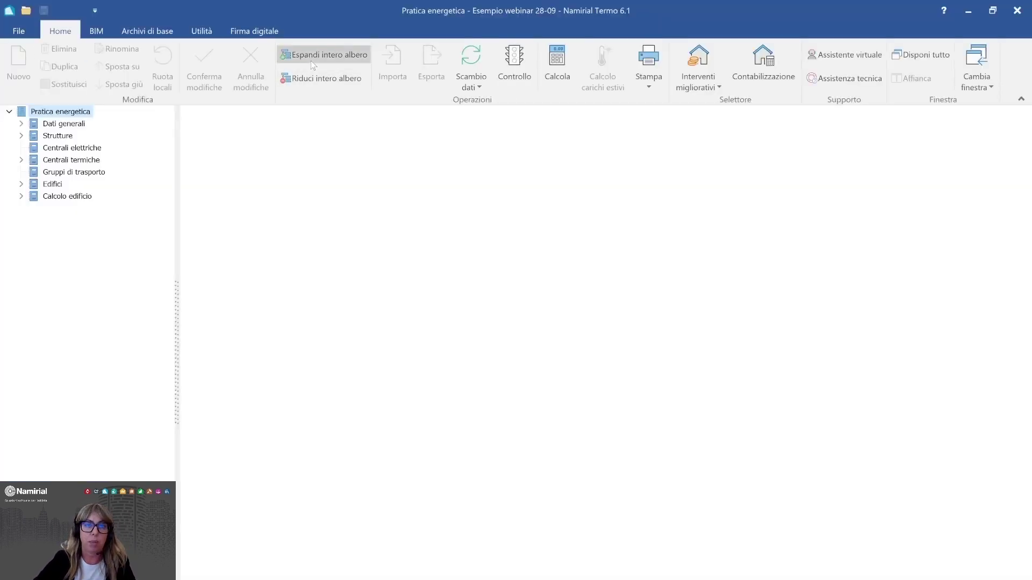
pyautogui.click(318, 56)
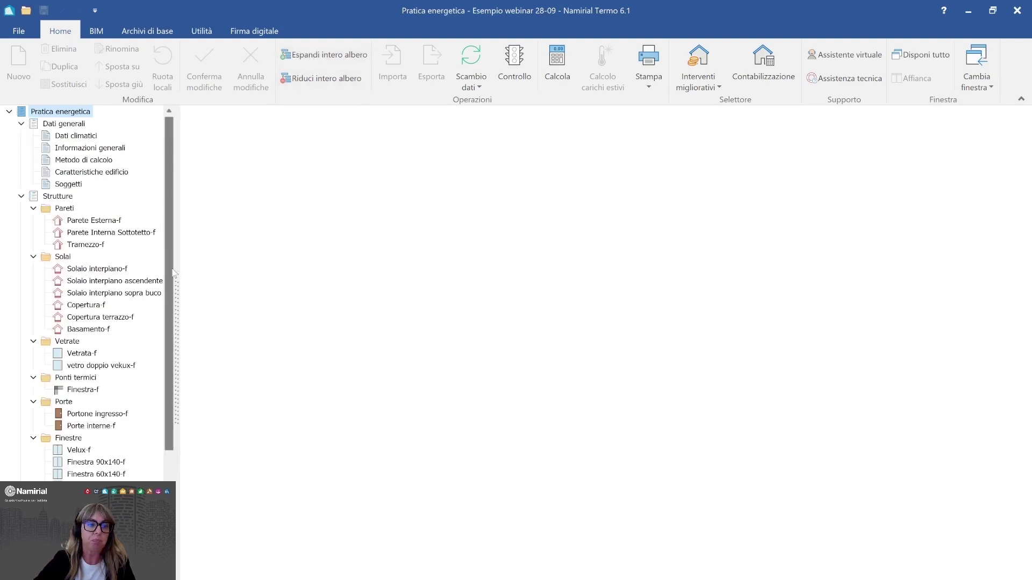
pyautogui.click(94, 220)
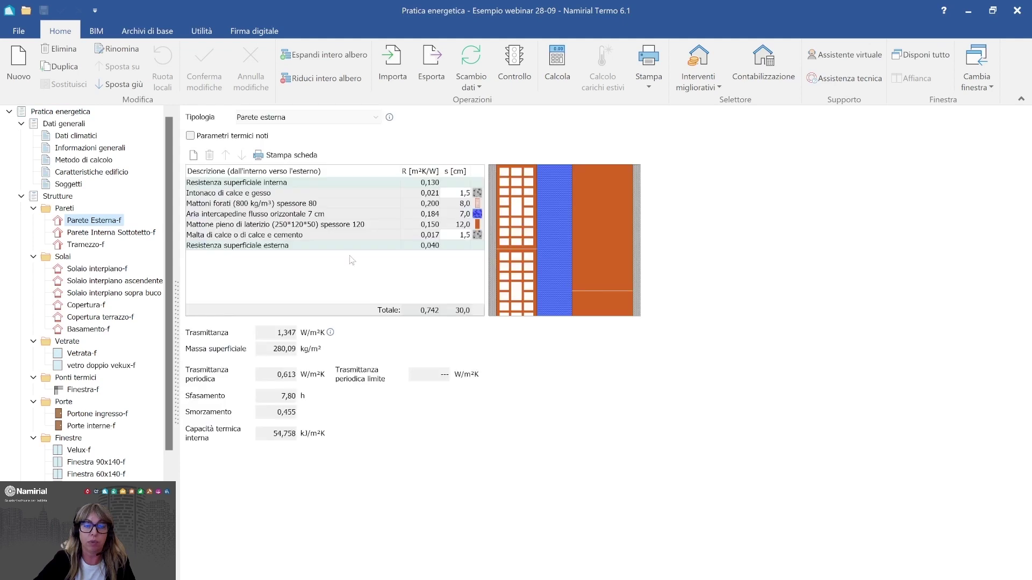
# - Review the remaining structures and heating plant in the project tree, and view the building's energy calculation results
pyautogui.scroll(-2, 172, 202)
pyautogui.scroll(-3, 172, 202)
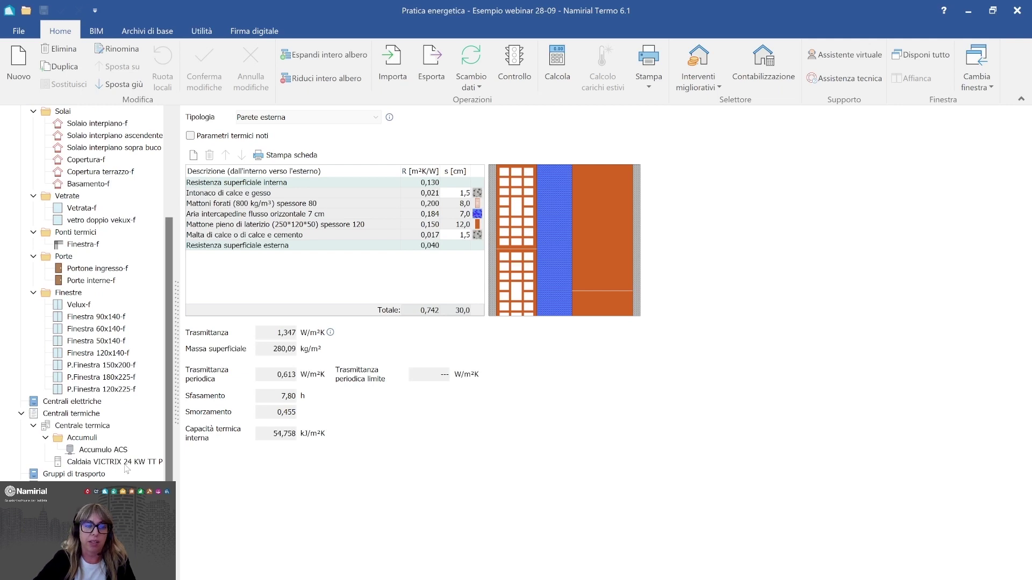
pyautogui.scroll(-1, 91, 293)
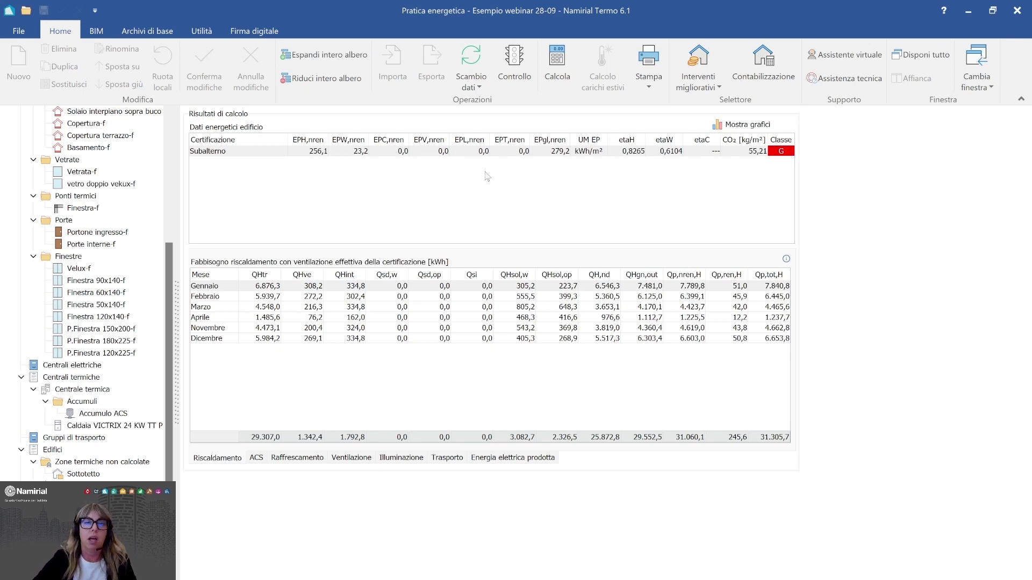
pyautogui.moveTo(168, 253); pyautogui.dragTo(166, 126)
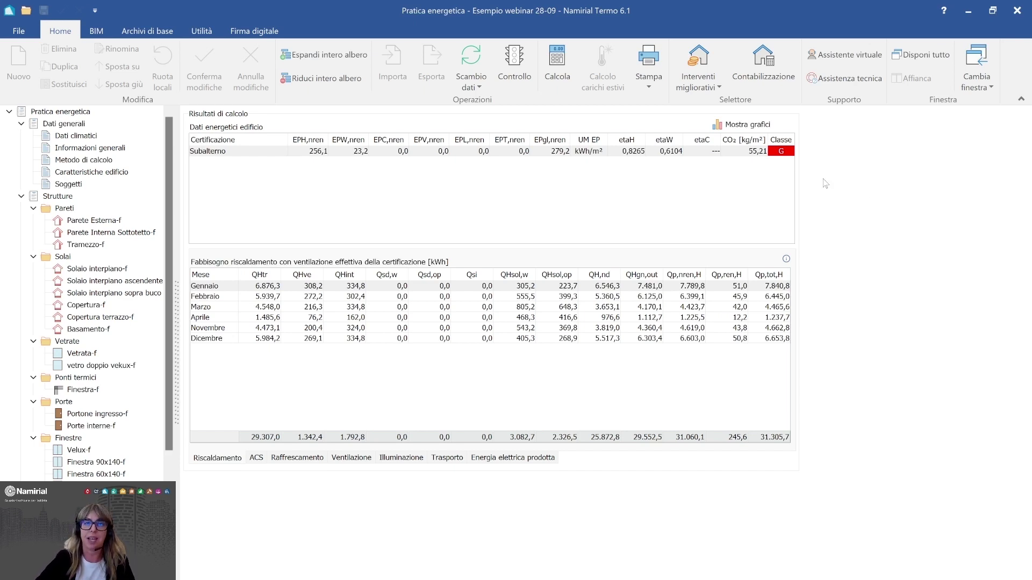
# - Open the virtual assistant and request help with "Vorrei assistenza su un APE" to view the suggested topics
pyautogui.click(838, 57)
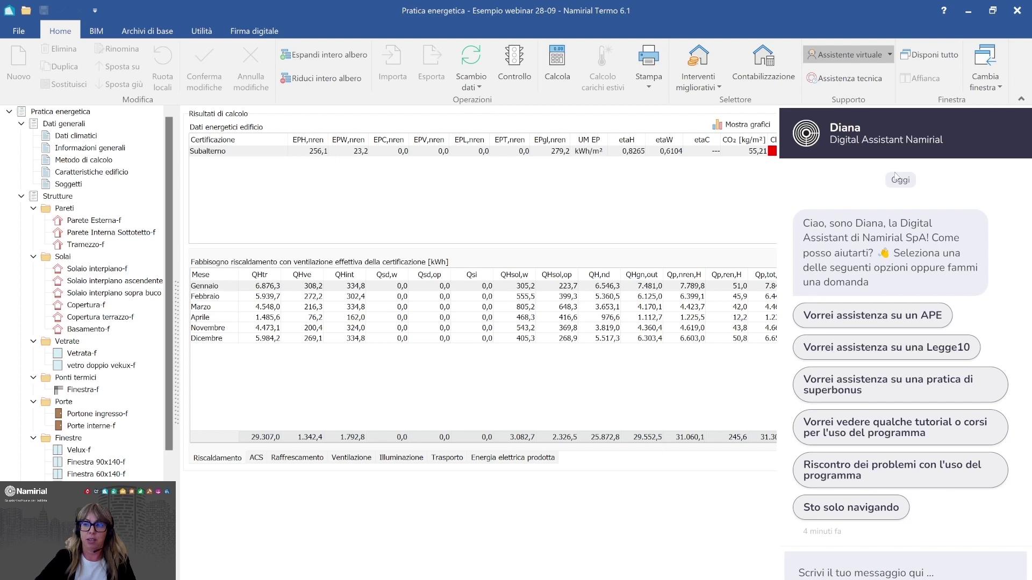
pyautogui.click(847, 60)
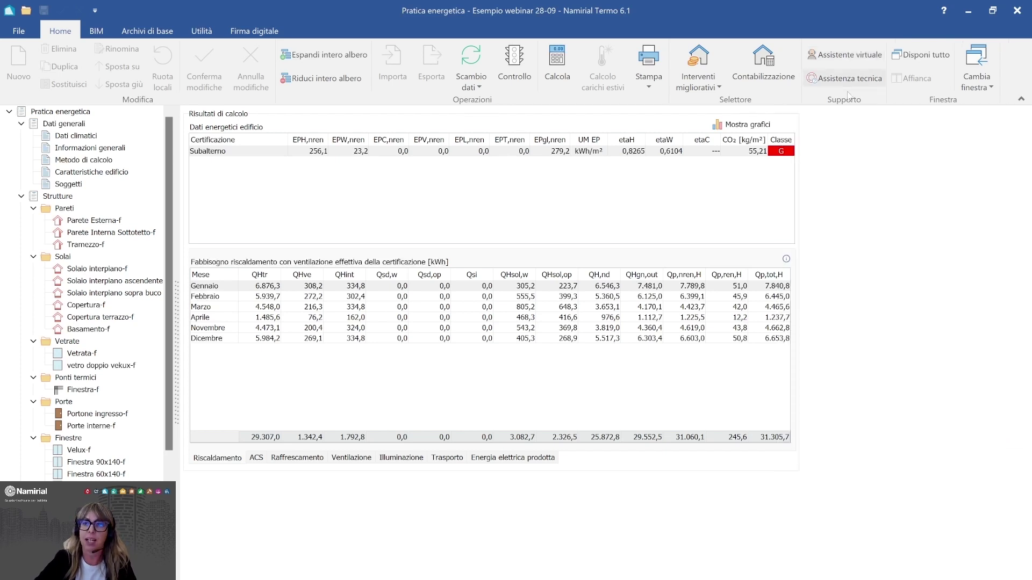
pyautogui.click(847, 61)
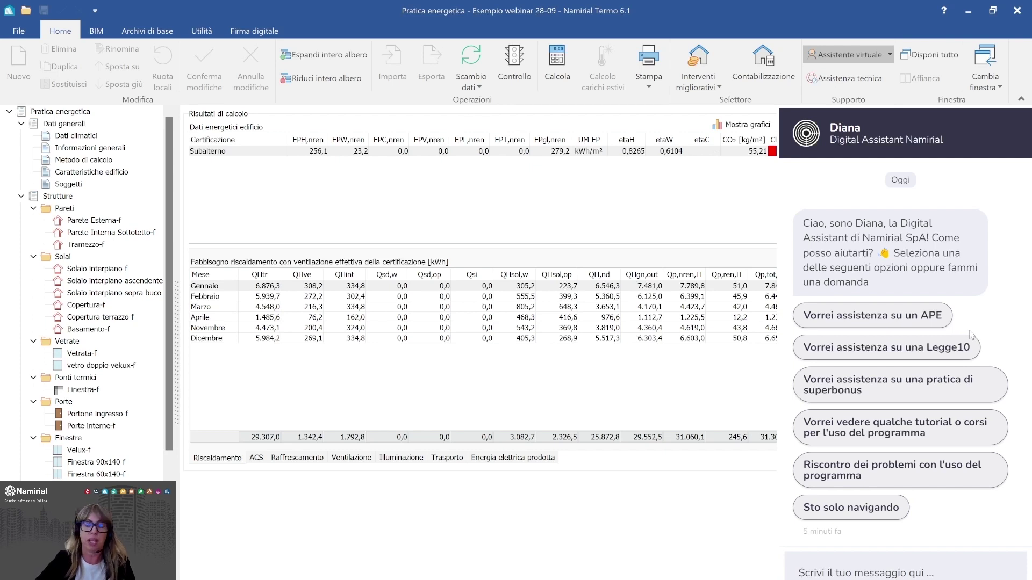
pyautogui.click(885, 322)
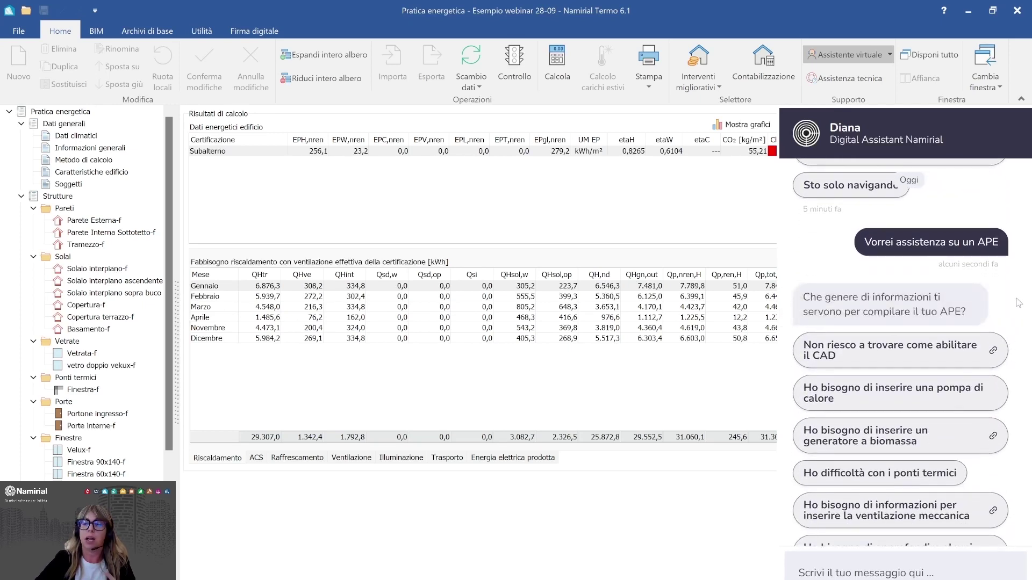
pyautogui.scroll(-1, 1019, 303)
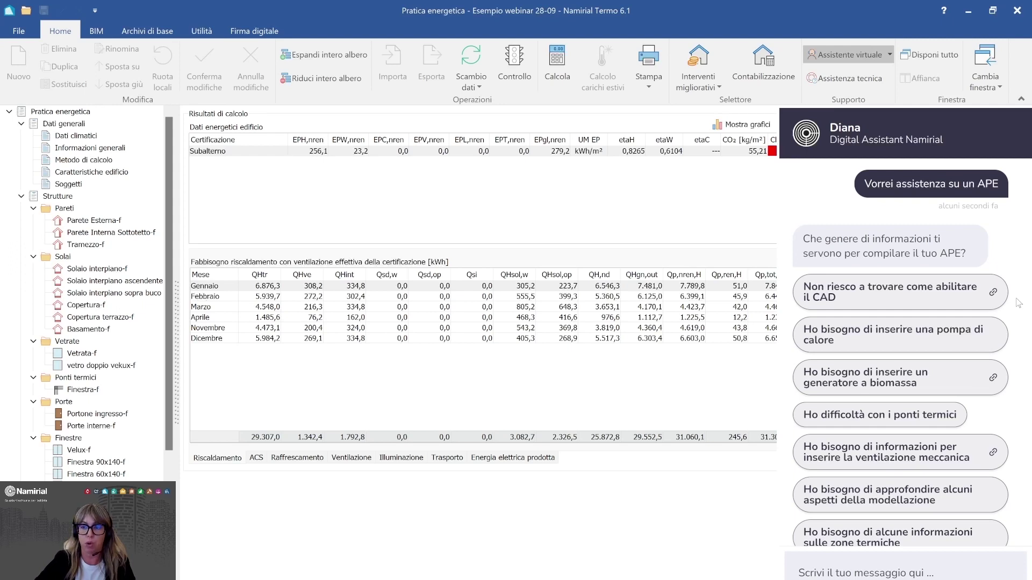
# - Open the assistant's "Non riesco a trovare come abilitare il CAD" article in the browser and read how to enable the CAD
pyautogui.click(892, 302)
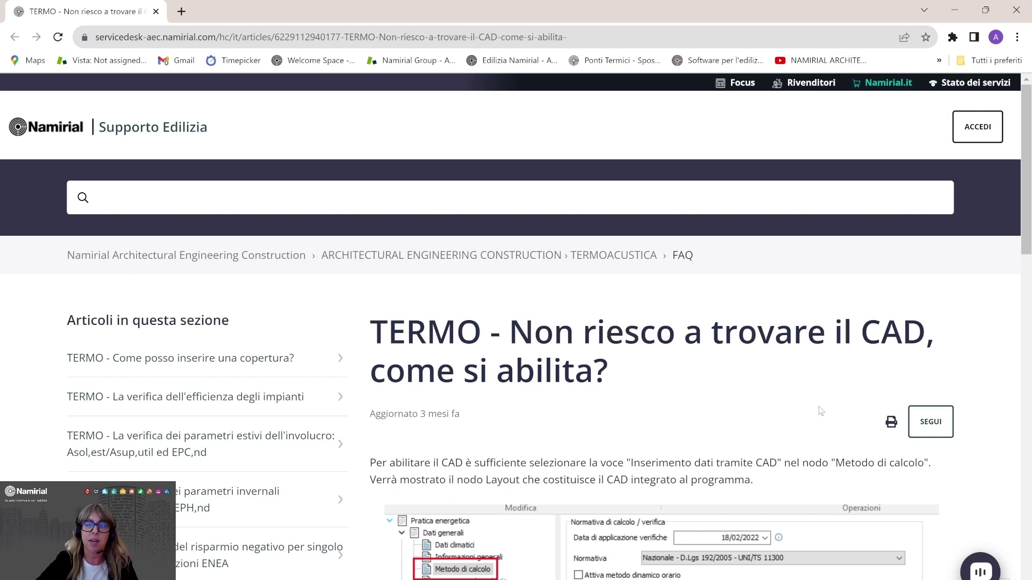
pyautogui.scroll(-4, 820, 411)
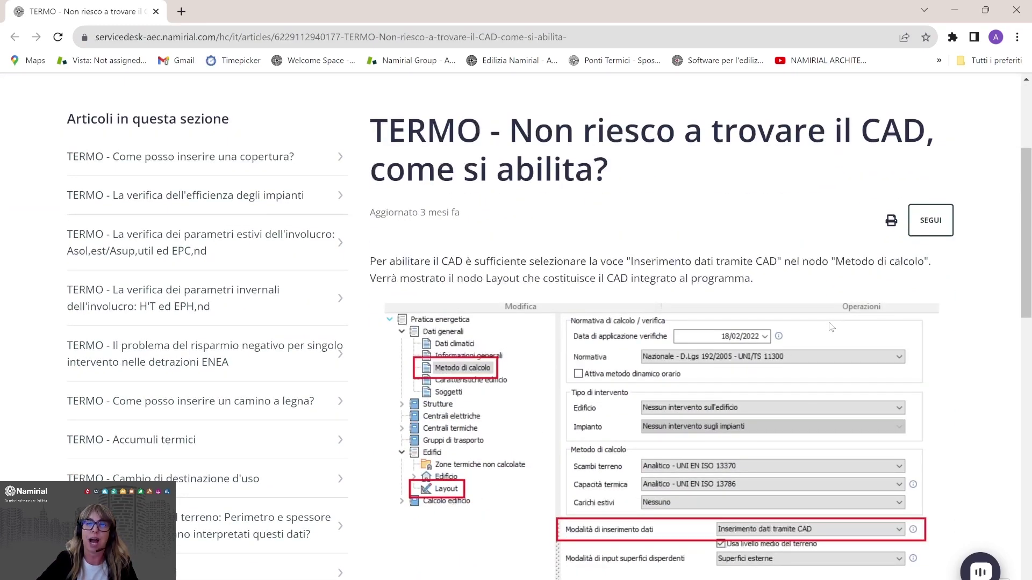
pyautogui.scroll(-1, 796, 350)
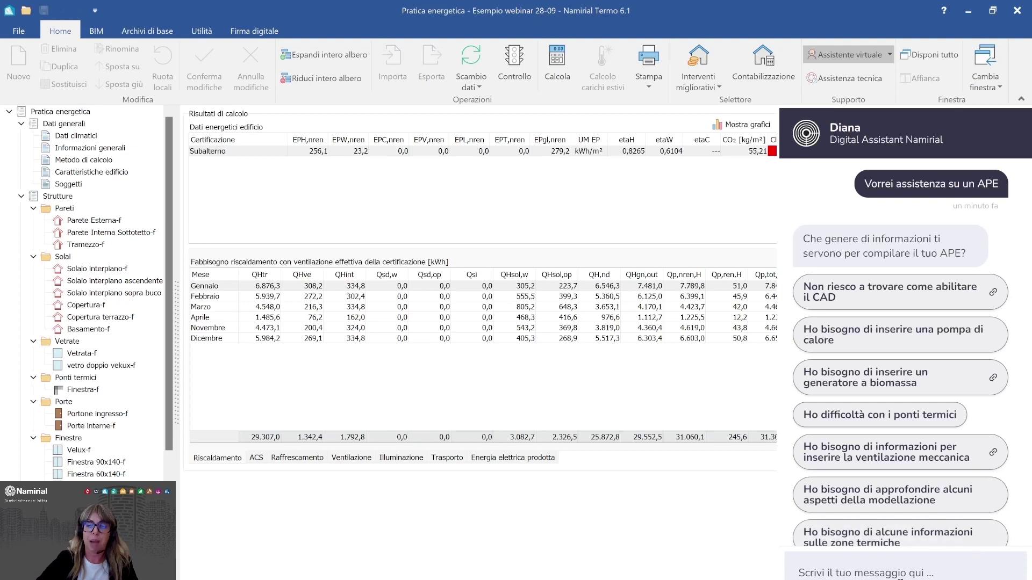
# - Send the assistant the message "vorrei vedere un tutoril" and bring up its list of tutorials
pyautogui.click(895, 574)
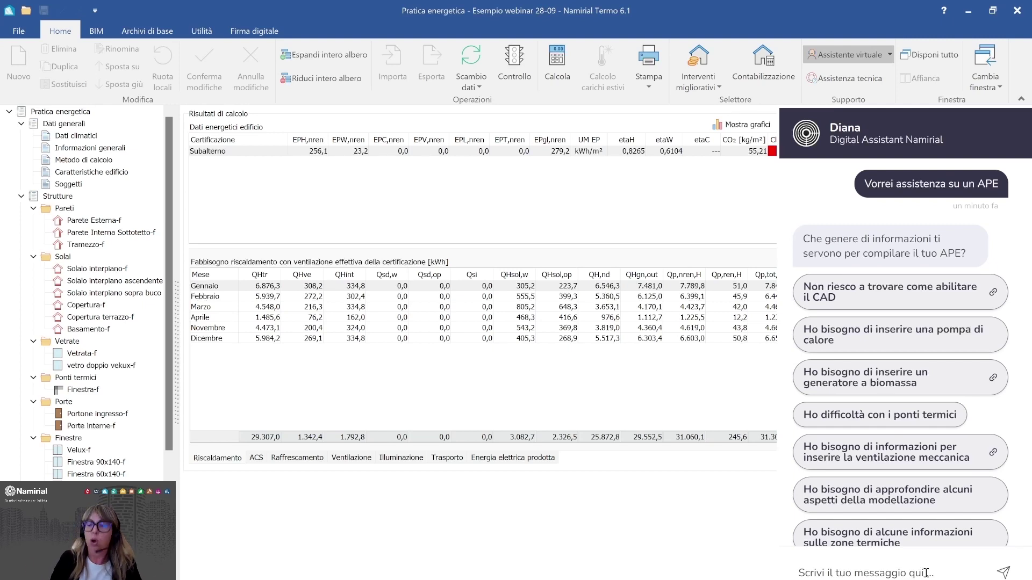
pyautogui.write('vorre')
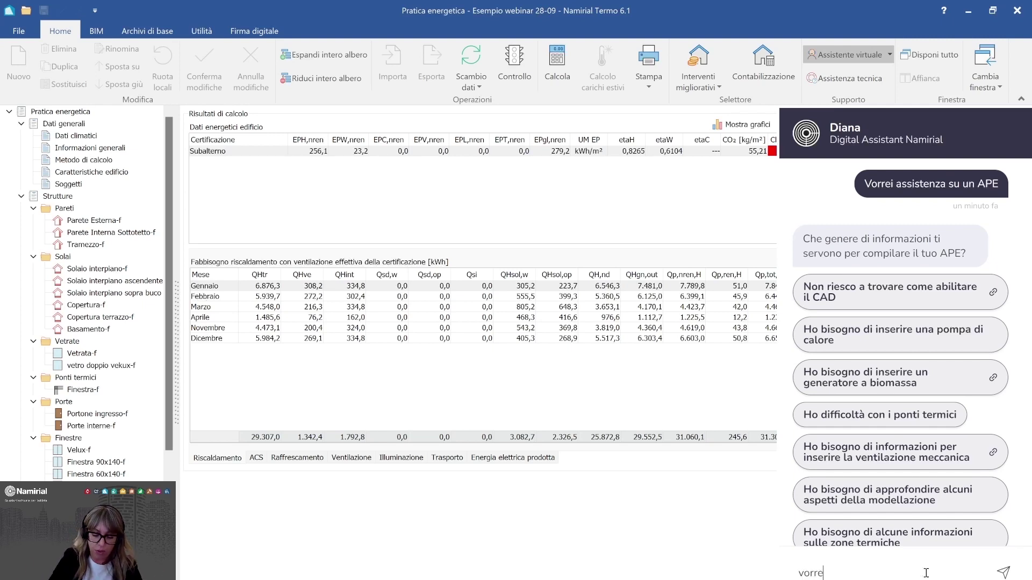
pyautogui.write('i vedere un tutori')
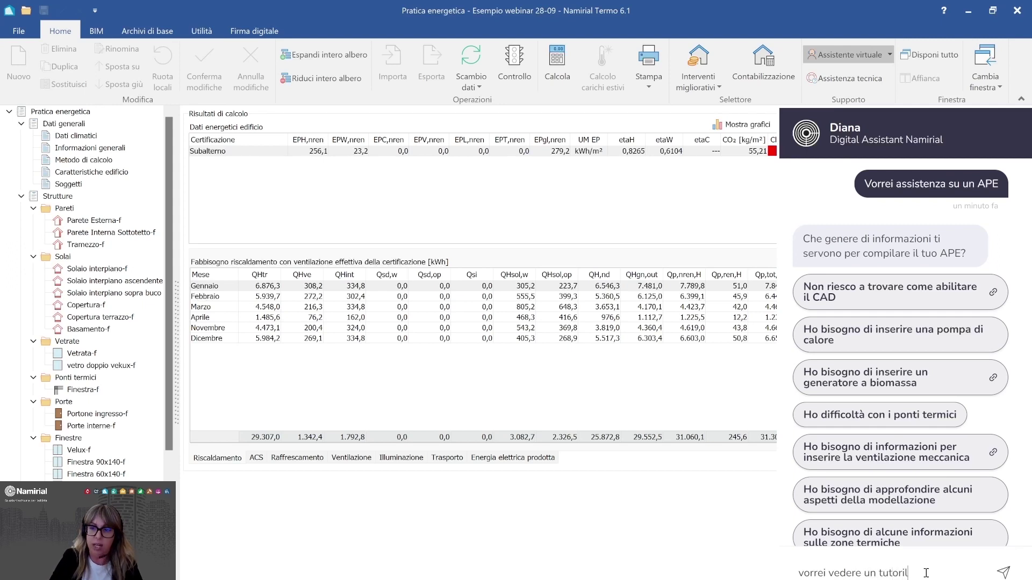
pyautogui.press('Return')
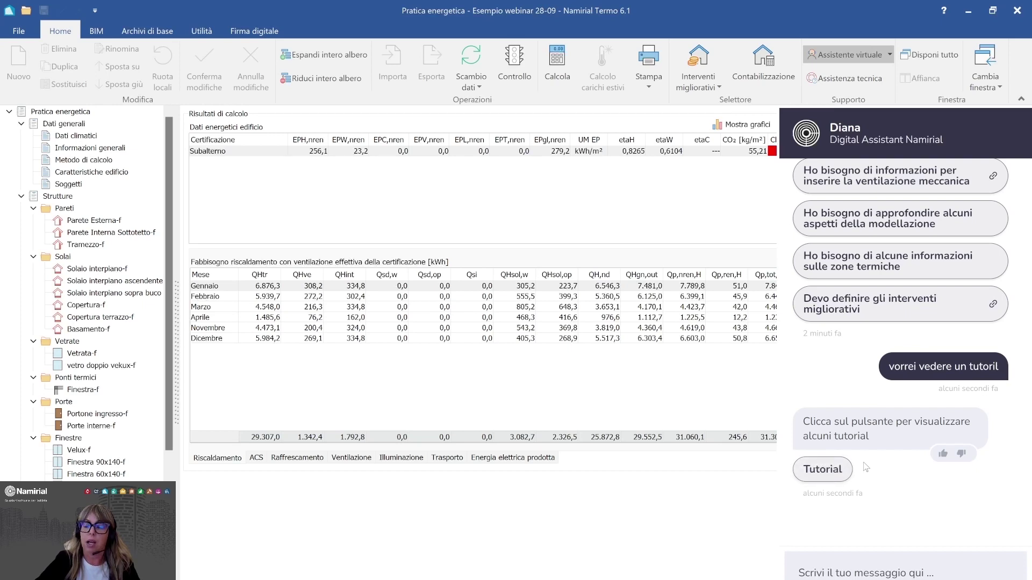
pyautogui.click(827, 479)
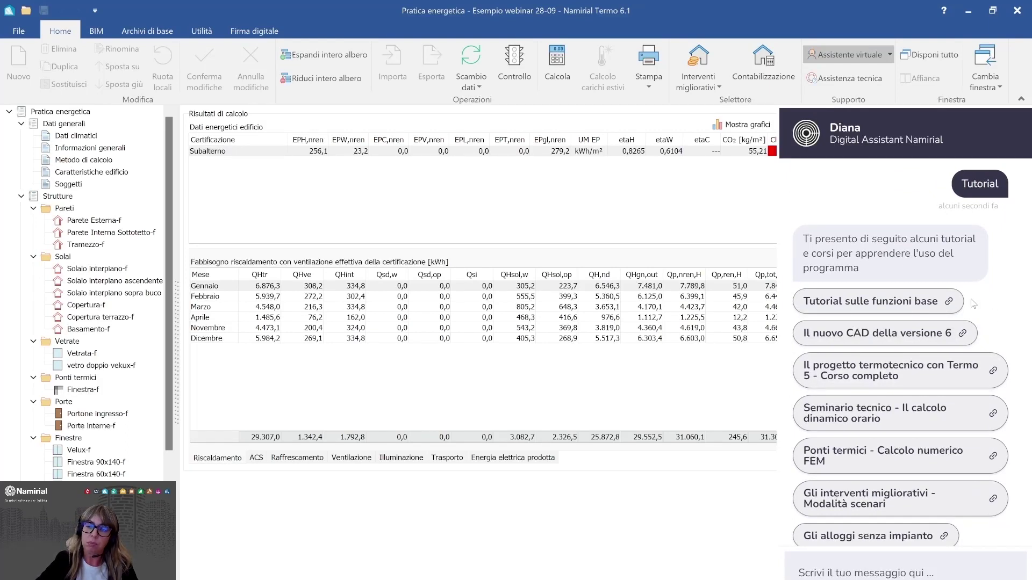
# - Open the tutorial "Il nuovo CAD della versione 6" in the browser, view its video page and switch back to Namirial Termo
pyautogui.click(880, 336)
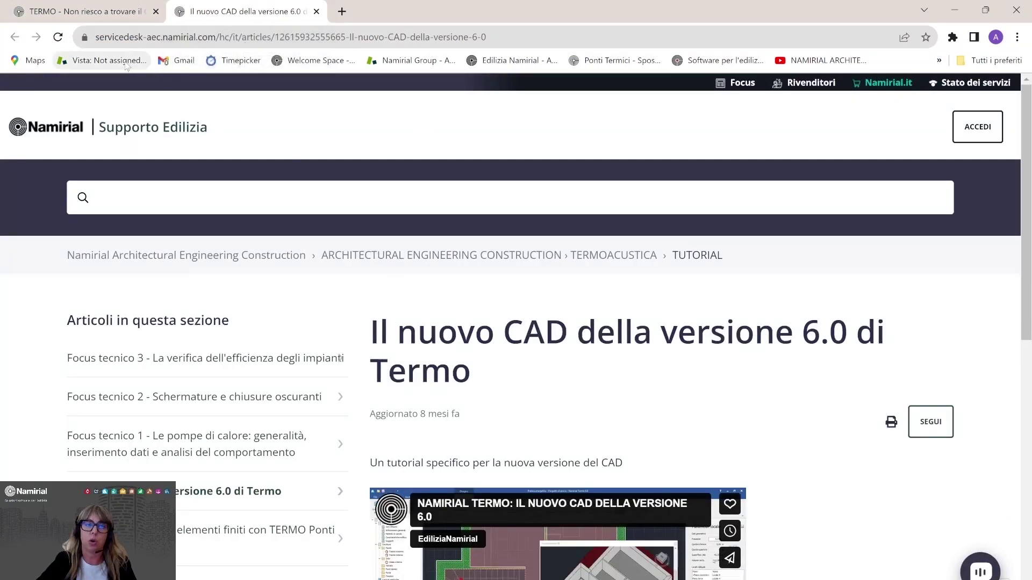
pyautogui.scroll(-3, 645, 288)
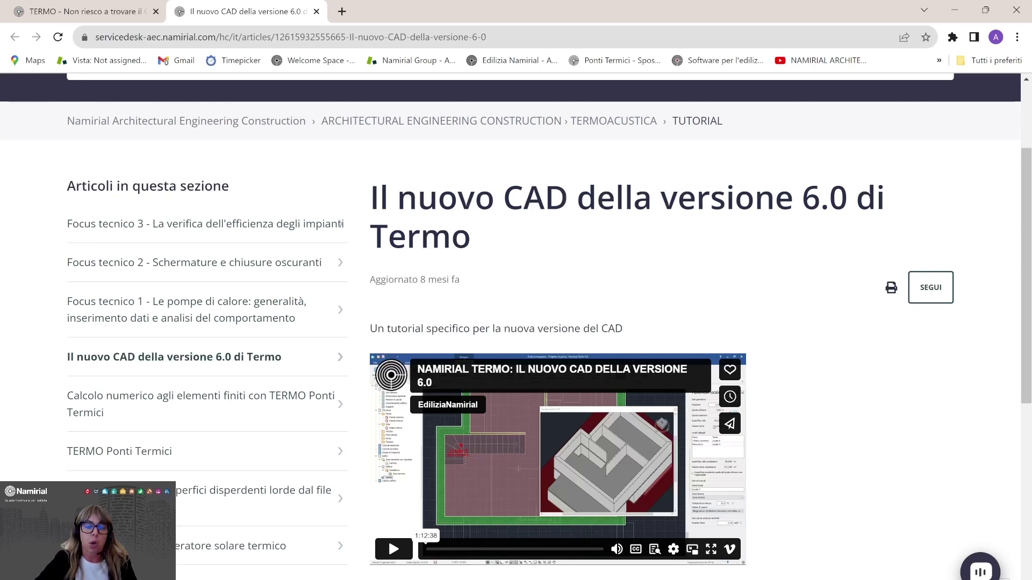
pyautogui.hotkey('alt', 'Tab')
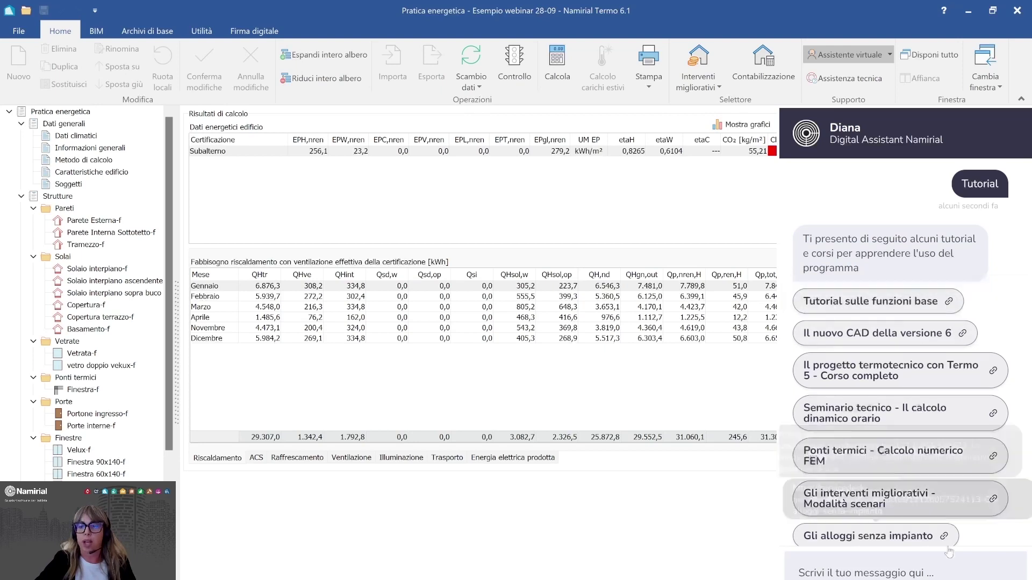
# - Delete the virtual assistant's browsing data to reset the chat, and close the assistant
pyautogui.click(891, 55)
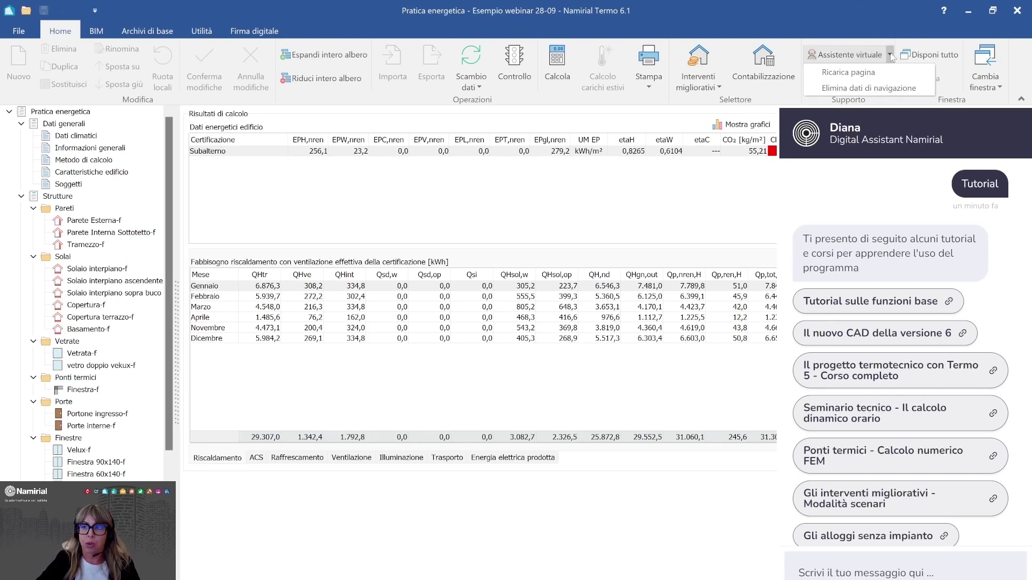
pyautogui.click(864, 90)
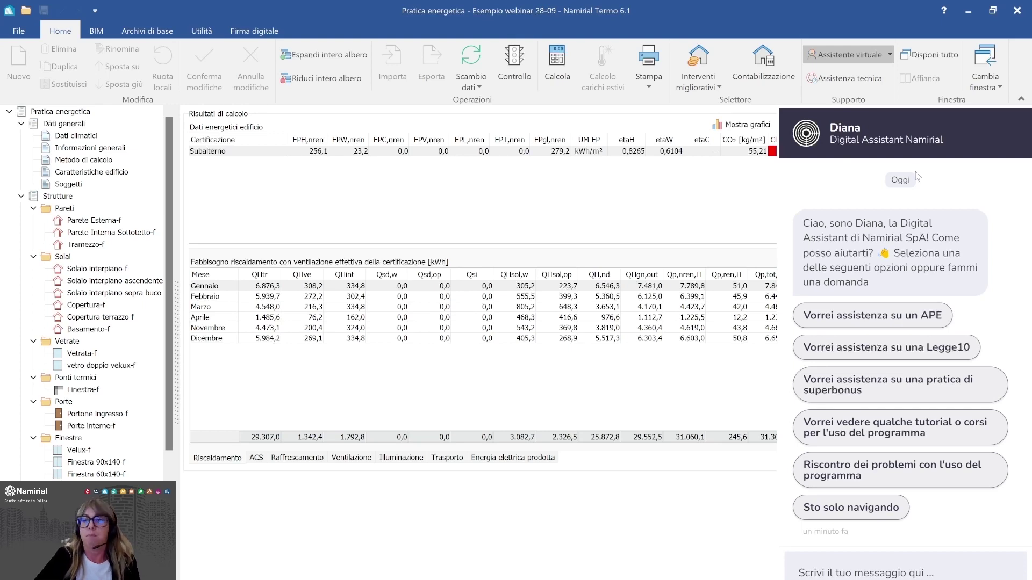
pyautogui.click(848, 56)
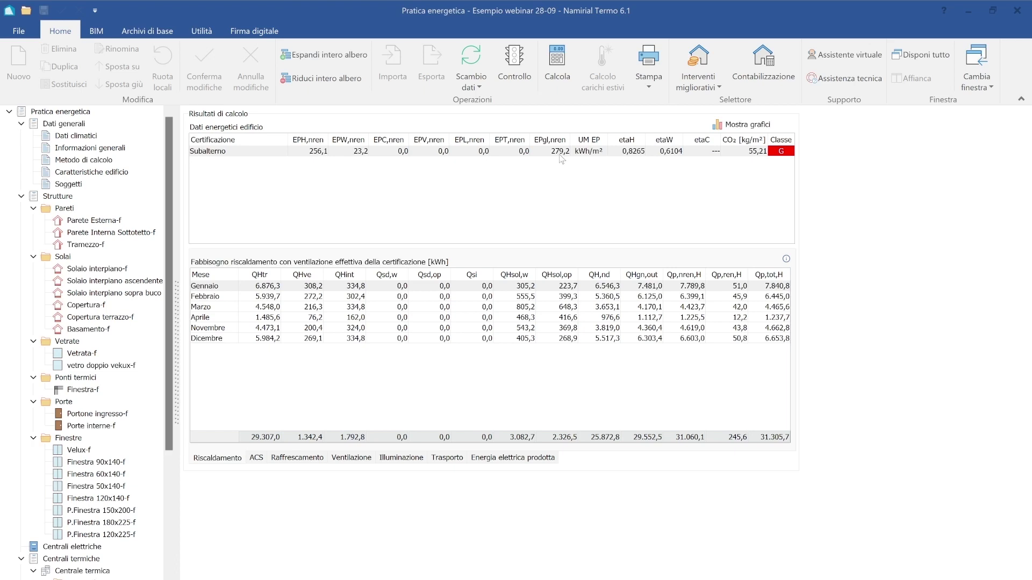
# - Open scenario definition for the improvement measures and go through the interest rate, waste percentage and electricity cost fields in its general data
pyautogui.click(701, 64)
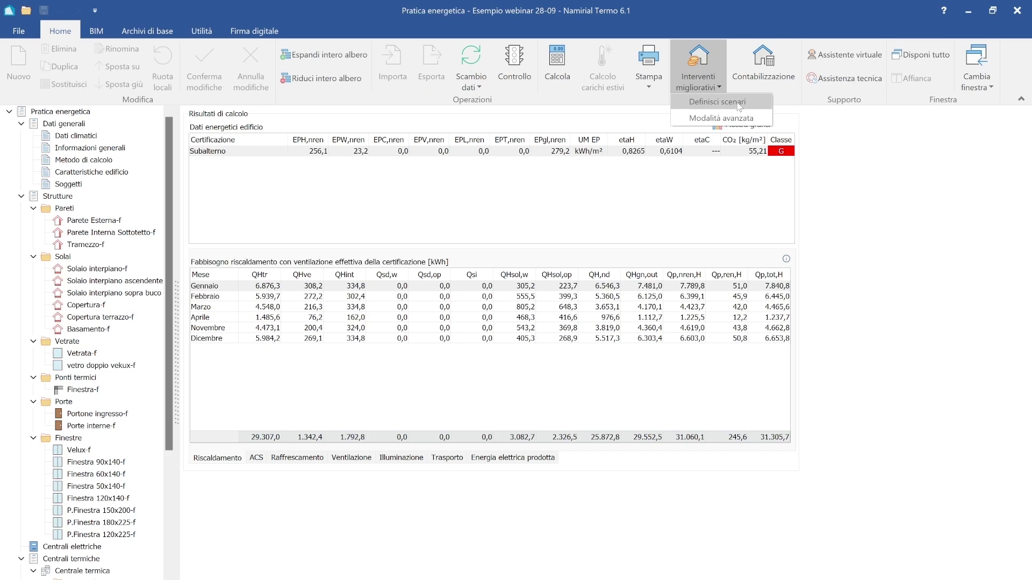
pyautogui.click(739, 105)
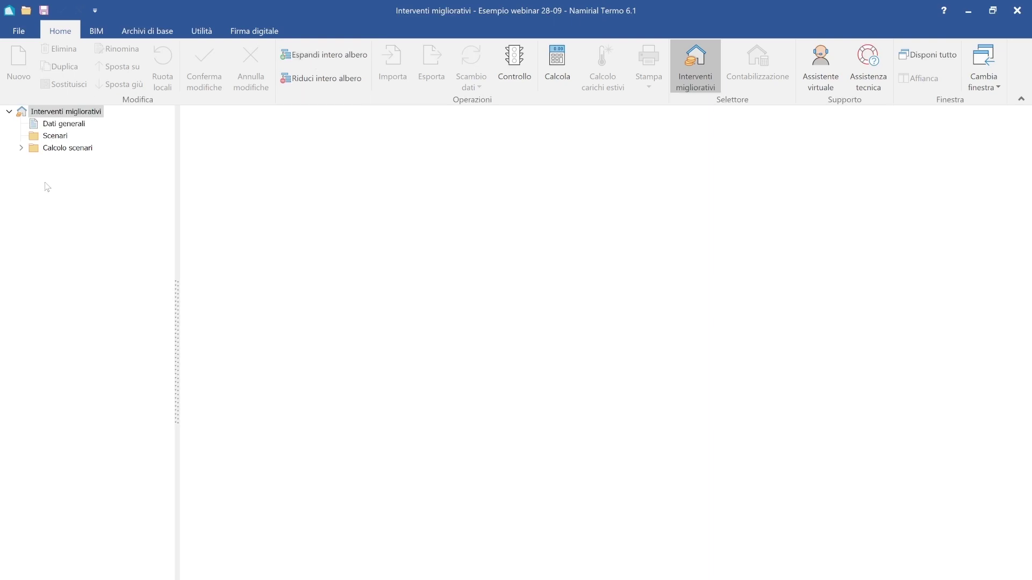
pyautogui.click(80, 127)
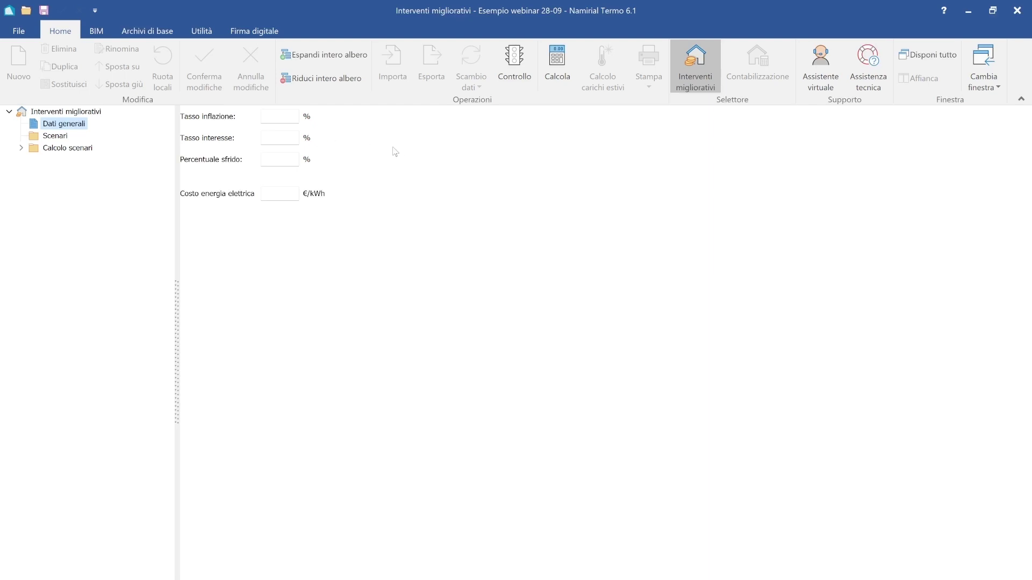
pyautogui.click(273, 137)
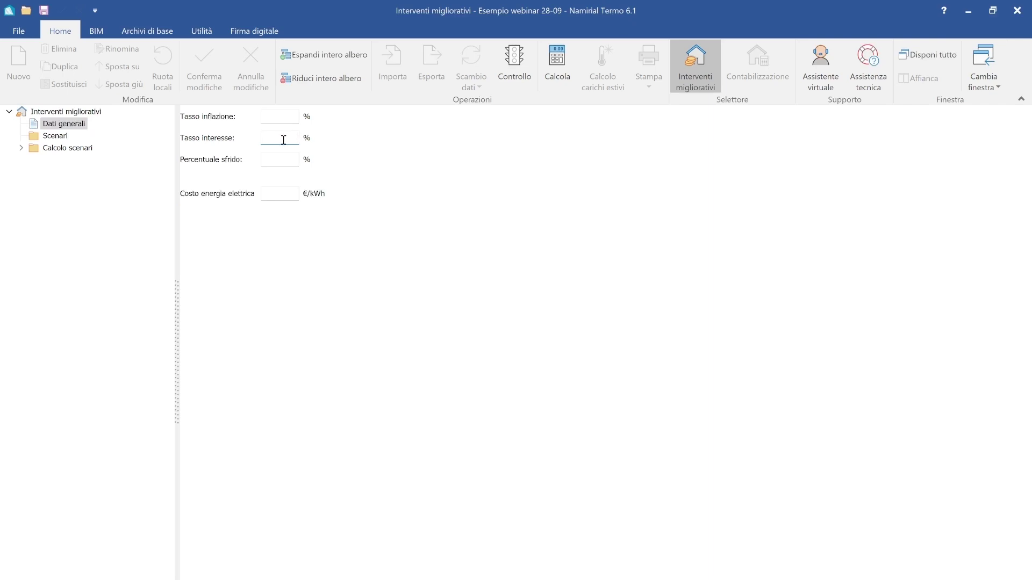
pyautogui.click(281, 159)
pyautogui.click(269, 193)
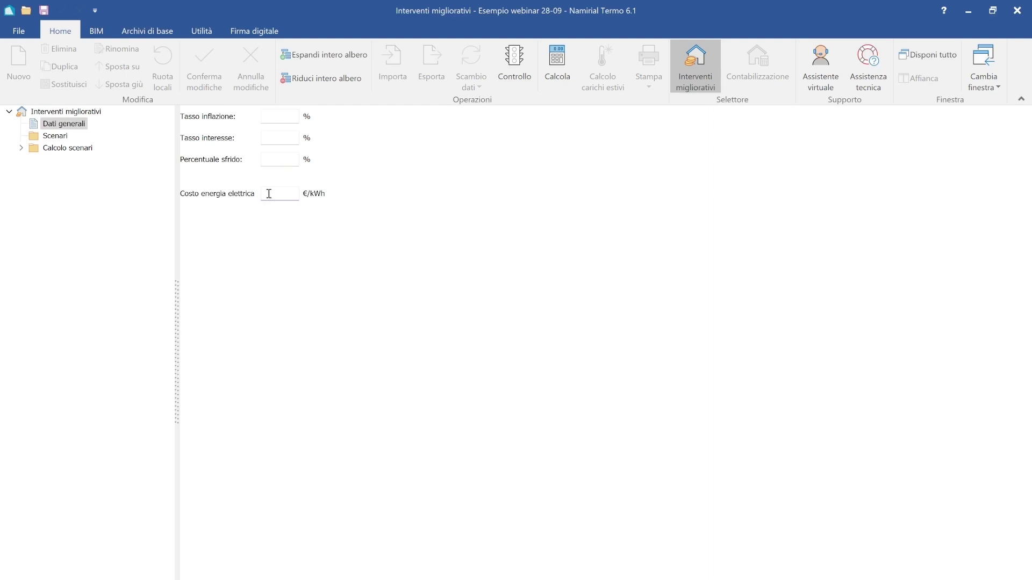